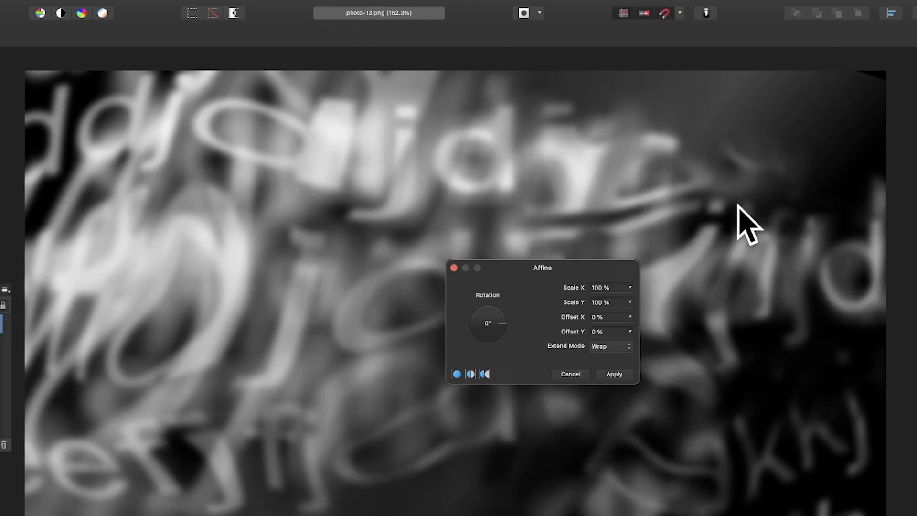
# Set the Affine extend mode to Zero, and try a 315° rotation before returning it to 0°
pyautogui.click(614, 347)
pyautogui.click(618, 313)
pyautogui.moveTo(504, 324)
pyautogui.mouseDown()
pyautogui.moveTo(504, 334)
pyautogui.moveTo(508, 308)
pyautogui.moveTo(502, 335)
pyautogui.mouseUp()
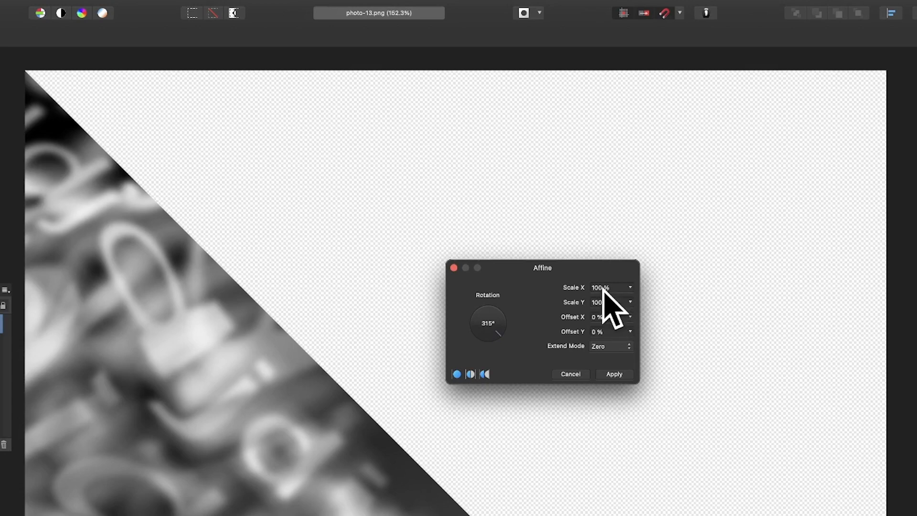
pyautogui.moveTo(500, 338); pyautogui.dragTo(514, 323)
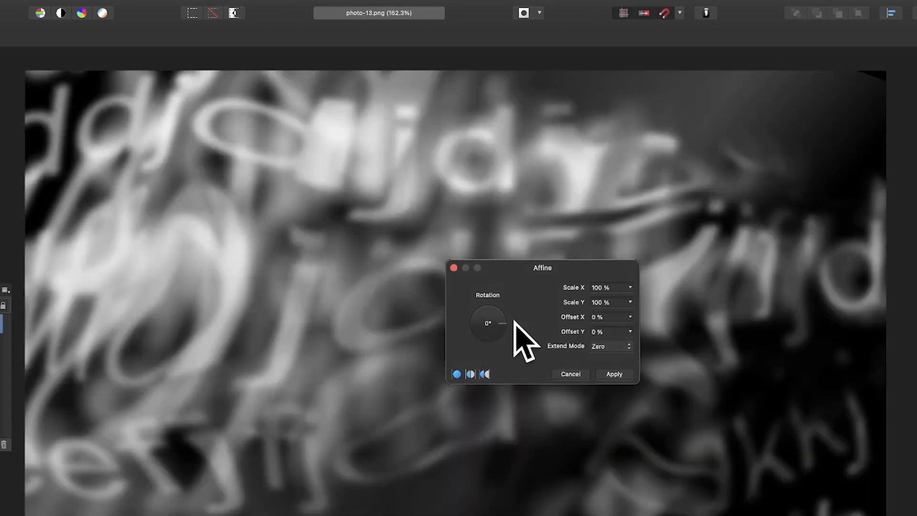
# Try a 5° rotation of the image and reset the rotation to 0°
pyautogui.doubleClick(489, 325)
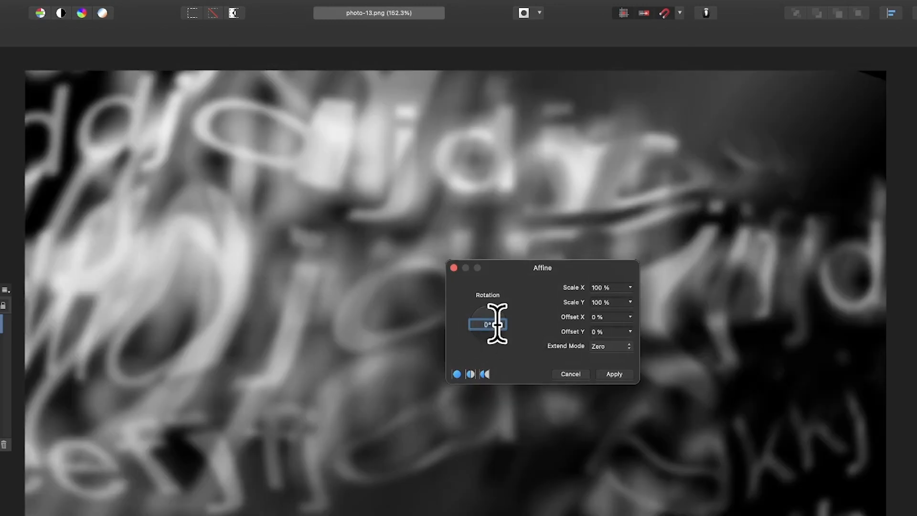
pyautogui.write('6')
pyautogui.press('Return')
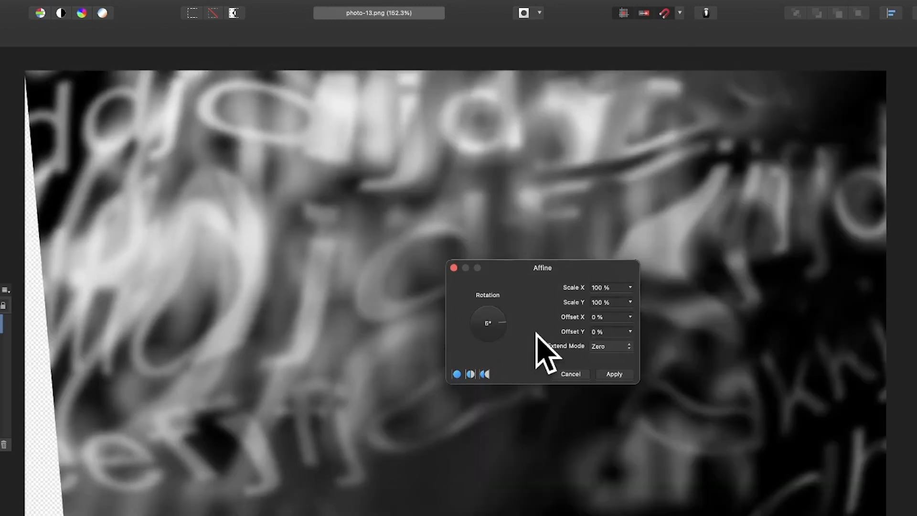
pyautogui.moveTo(505, 324)
pyautogui.mouseDown()
pyautogui.moveTo(512, 348)
pyautogui.moveTo(511, 321)
pyautogui.moveTo(498, 344)
pyautogui.moveTo(471, 341)
pyautogui.moveTo(508, 334)
pyautogui.moveTo(516, 321)
pyautogui.mouseUp()
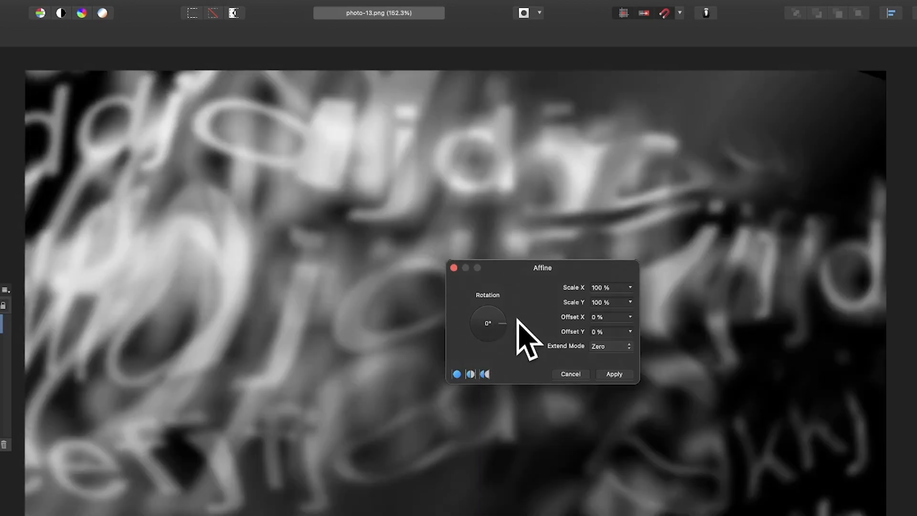
pyautogui.moveTo(516, 324)
pyautogui.mouseDown()
pyautogui.moveTo(508, 334)
pyautogui.moveTo(517, 321)
pyautogui.mouseUp()
# Scale the image to 25% both horizontally and vertically
pyautogui.click(603, 287)
pyautogui.write('25')
pyautogui.press('Tab')
pyautogui.write('25')
pyautogui.press('Tab')
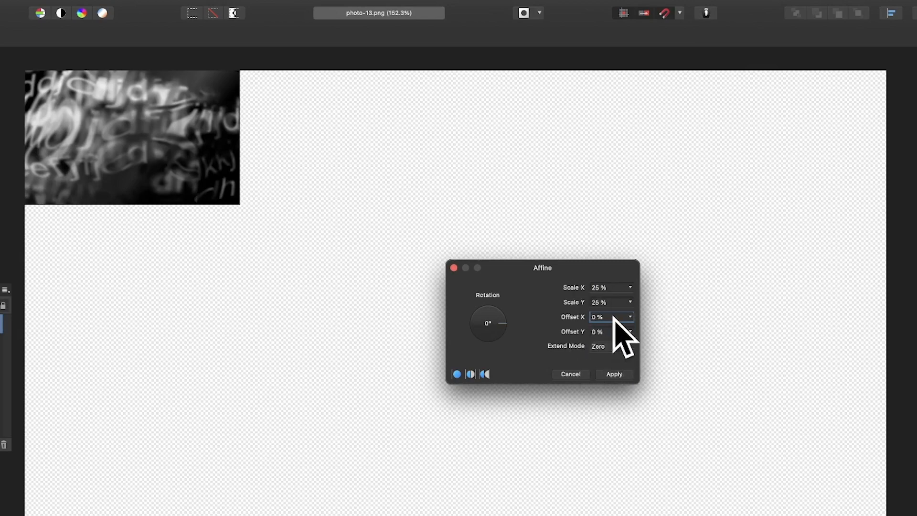
# Try a horizontal offset of 100% on the scaled image
pyautogui.moveTo(609, 318); pyautogui.dragTo(583, 313)
pyautogui.write('500')
pyautogui.press('Tab')
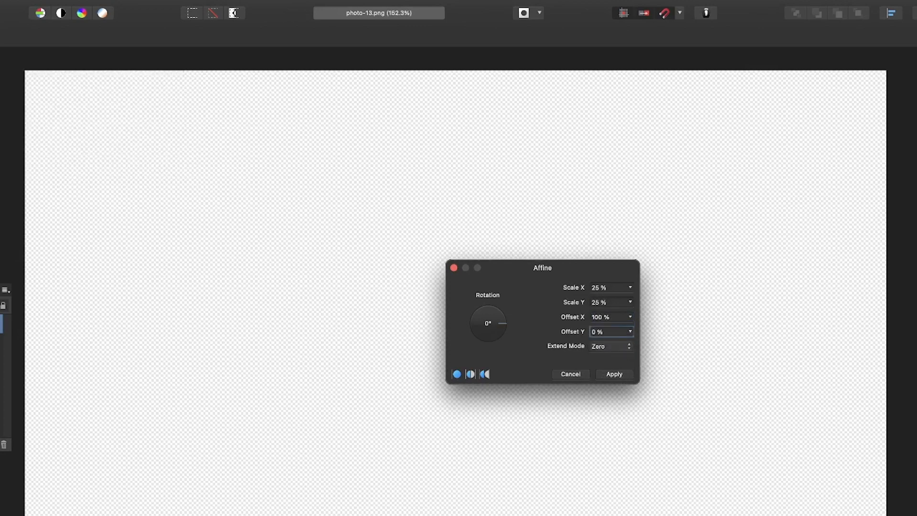
# Set the horizontal and vertical offsets to 50% and move the Affine dialog to uncover the scaled image
pyautogui.moveTo(616, 318); pyautogui.dragTo(564, 311)
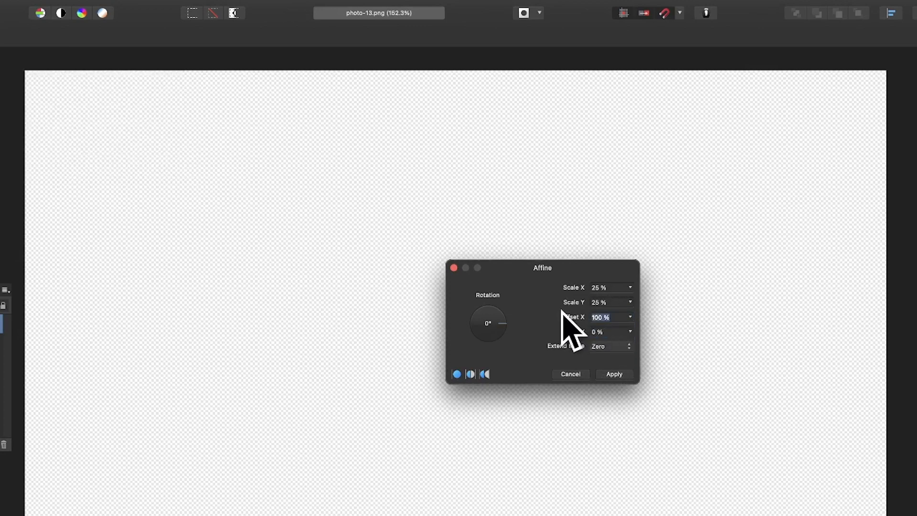
pyautogui.write('50')
pyautogui.press('Tab')
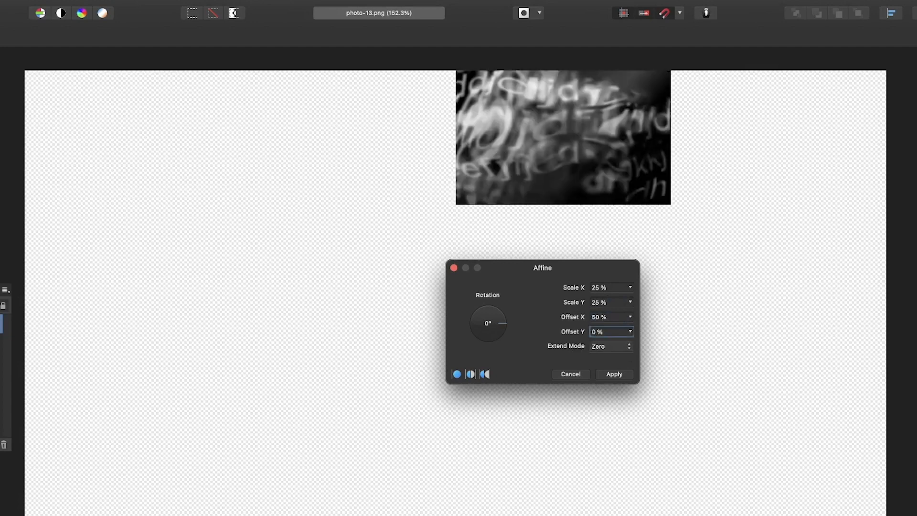
pyautogui.write('50')
pyautogui.press('Tab')
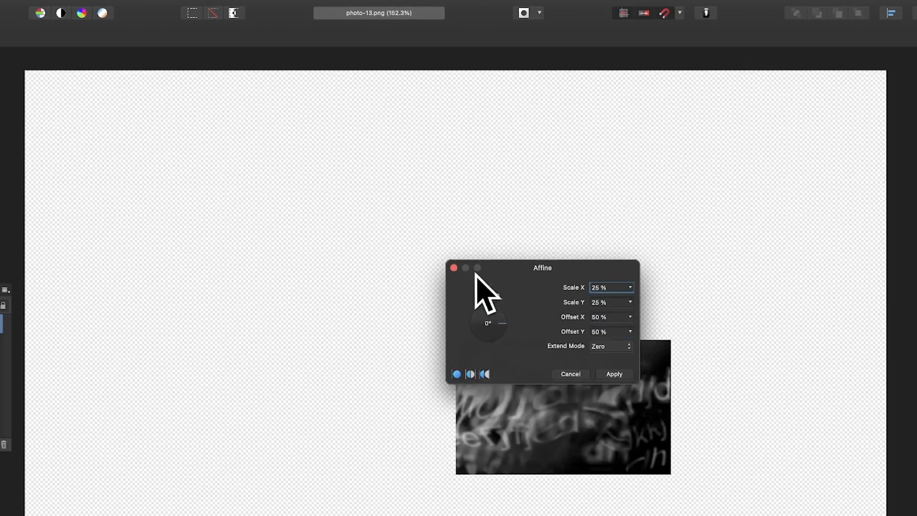
pyautogui.moveTo(504, 263); pyautogui.dragTo(569, 247)
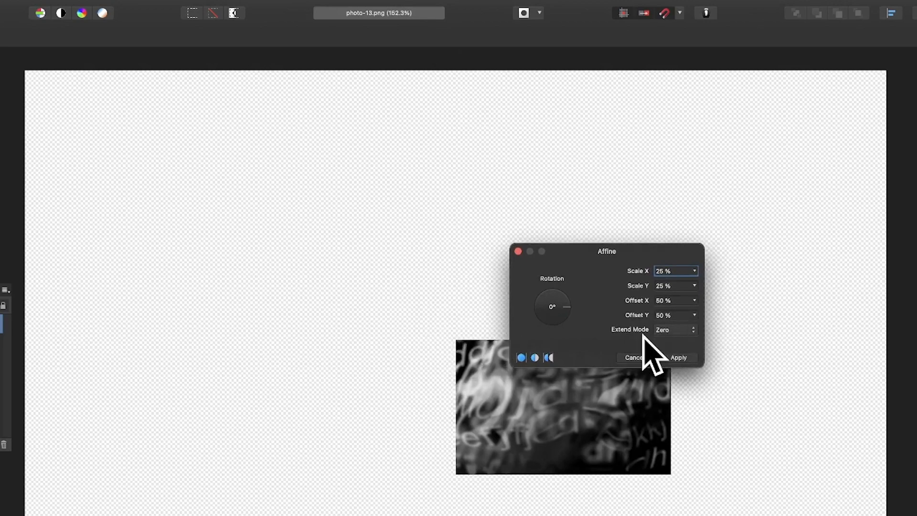
# Try the Full, Repeat and Wrap extend modes around the scaled image, keeping the dialog clear of it
pyautogui.click(684, 330)
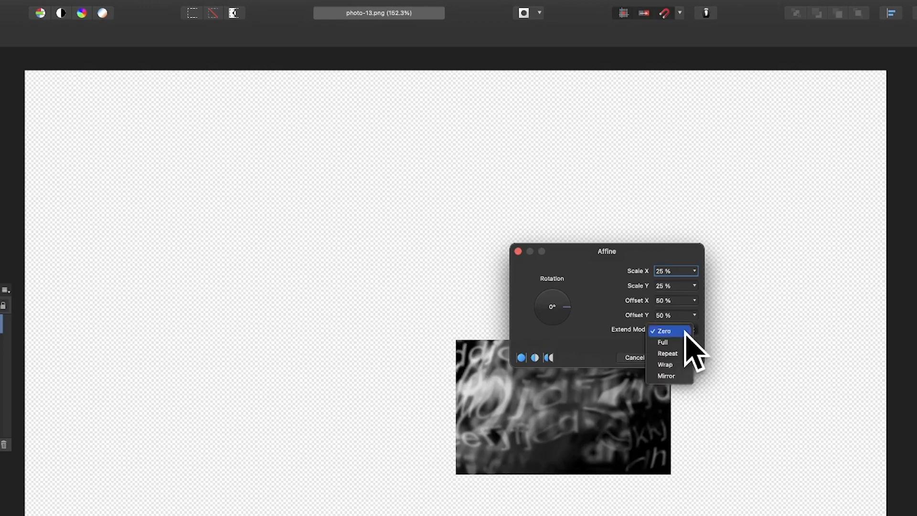
pyautogui.click(683, 341)
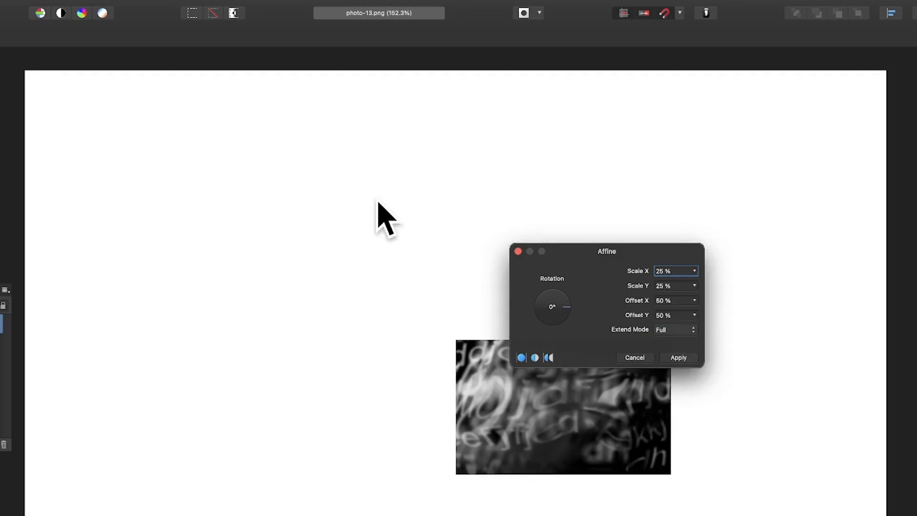
pyautogui.click(678, 330)
pyautogui.click(681, 343)
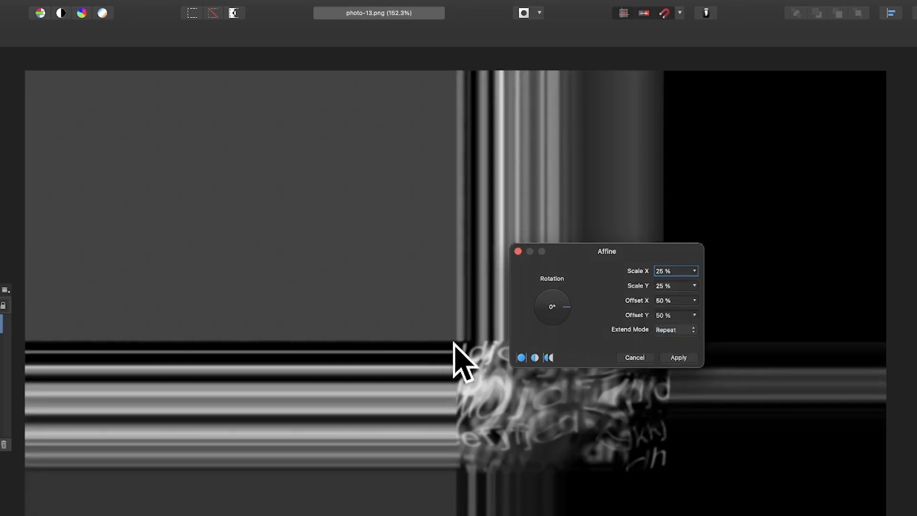
pyautogui.moveTo(594, 277); pyautogui.dragTo(539, 215)
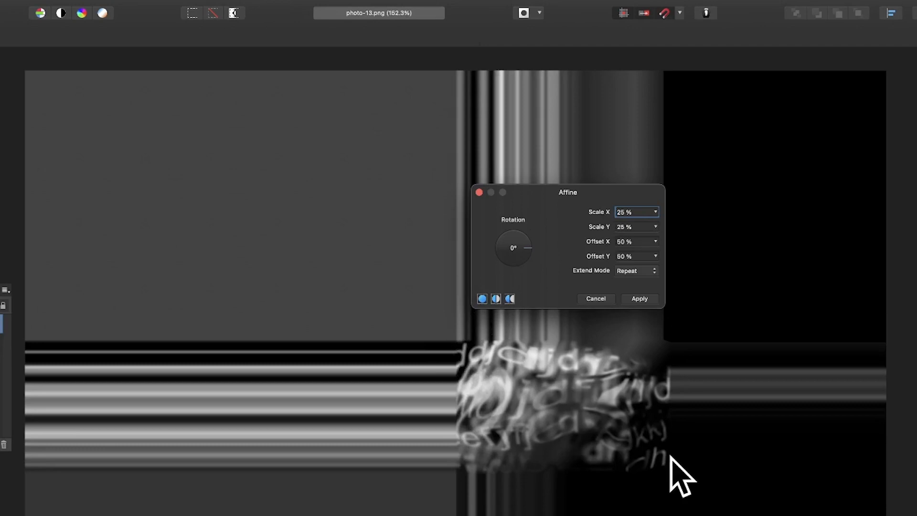
pyautogui.click(637, 271)
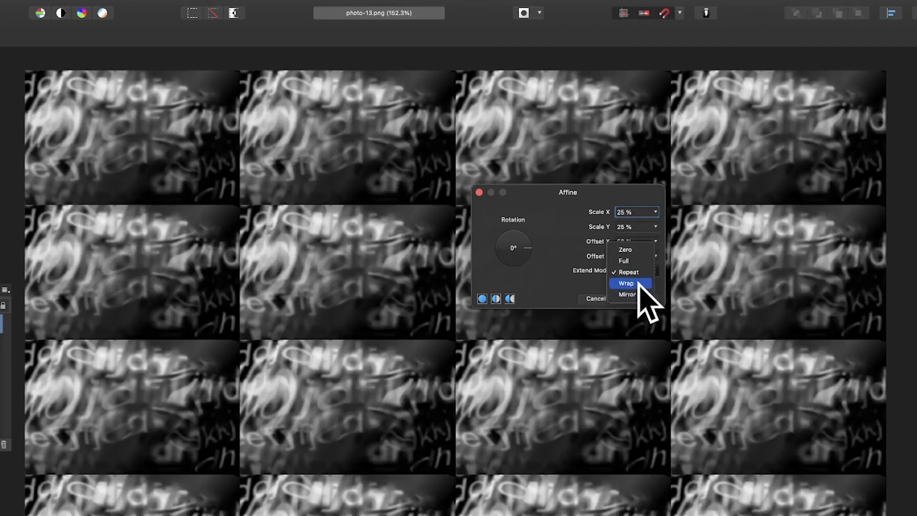
pyautogui.click(639, 284)
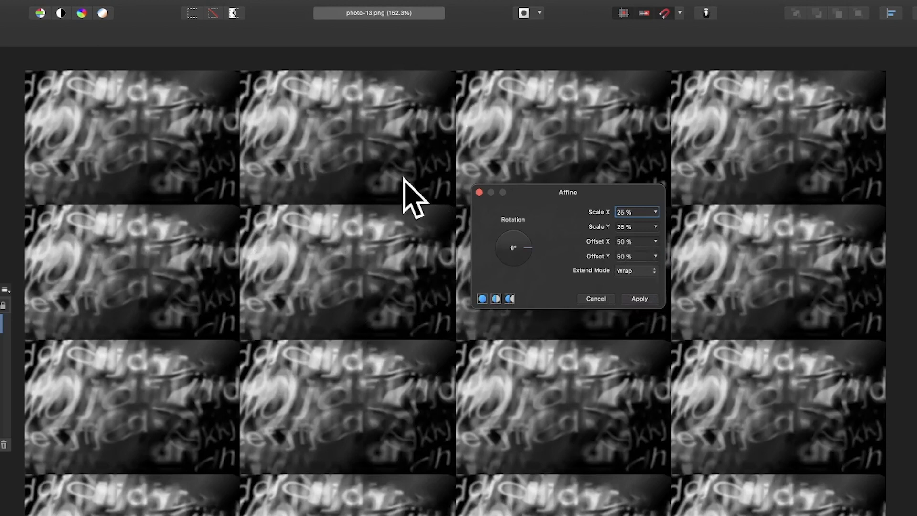
# Set the extend mode to Mirror and reduce both the horizontal and vertical scale to 10%
pyautogui.click(636, 271)
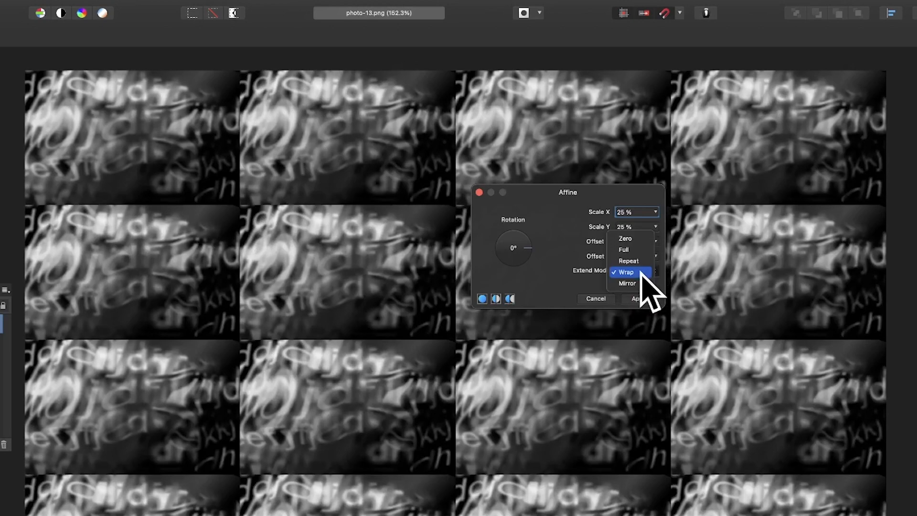
pyautogui.click(640, 288)
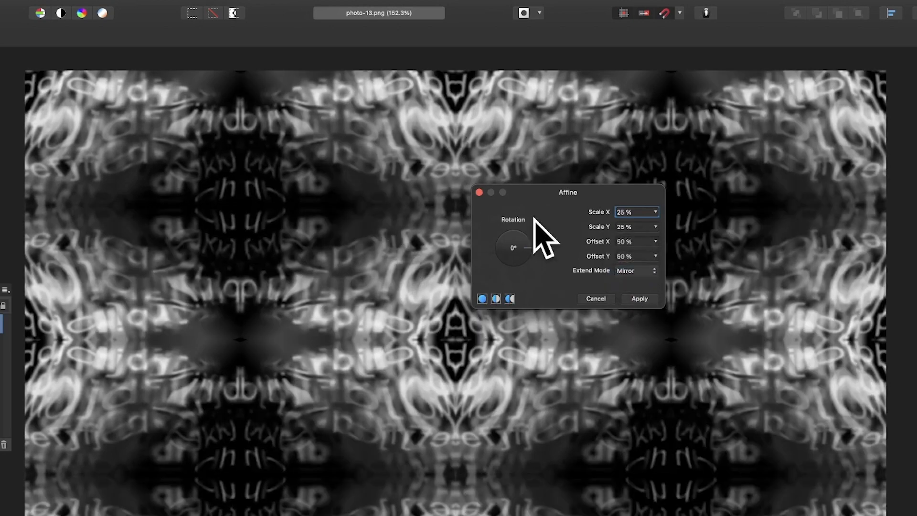
pyautogui.moveTo(530, 246)
pyautogui.mouseDown()
pyautogui.moveTo(528, 258)
pyautogui.moveTo(530, 248)
pyautogui.mouseUp()
pyautogui.write('10')
pyautogui.press('Tab')
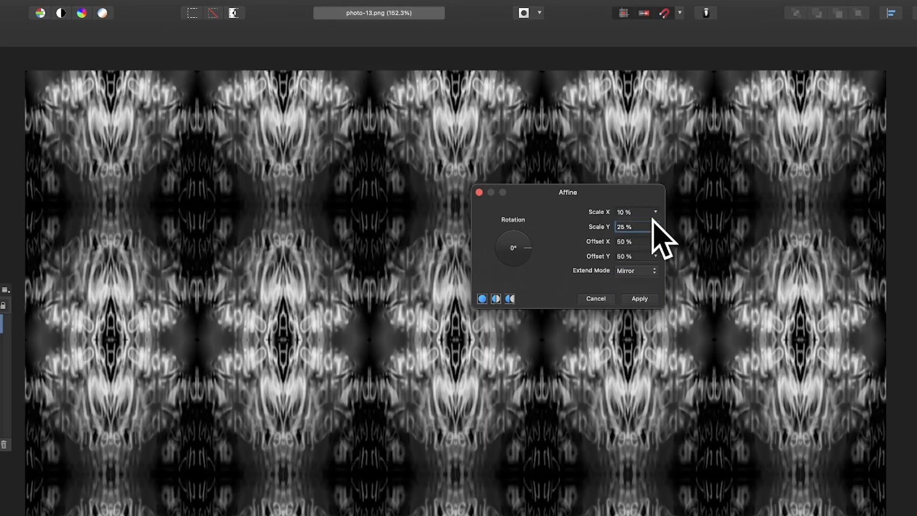
pyautogui.write('10')
pyautogui.press('Tab')
# Try a horizontal scale of 100% on the mirrored pattern
pyautogui.click(624, 212)
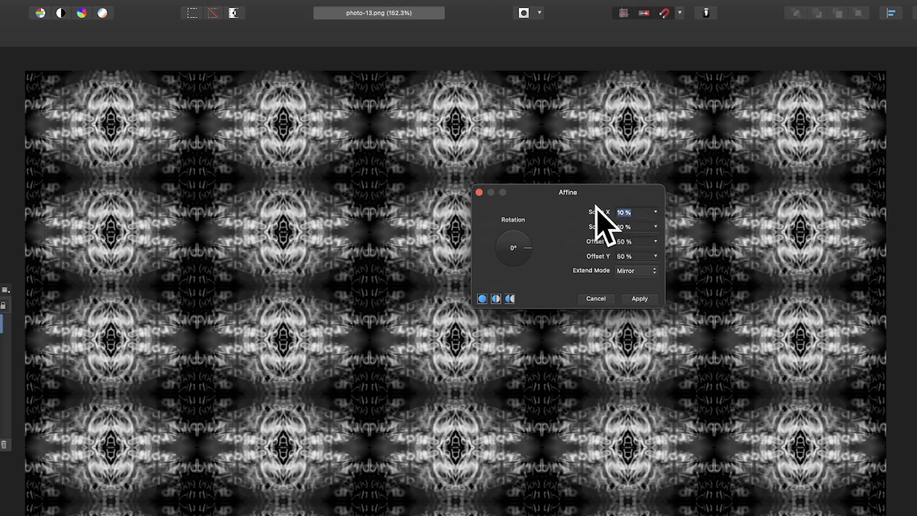
pyautogui.write('10')
pyautogui.press('Tab')
pyautogui.click(646, 212)
pyautogui.press('Tab')
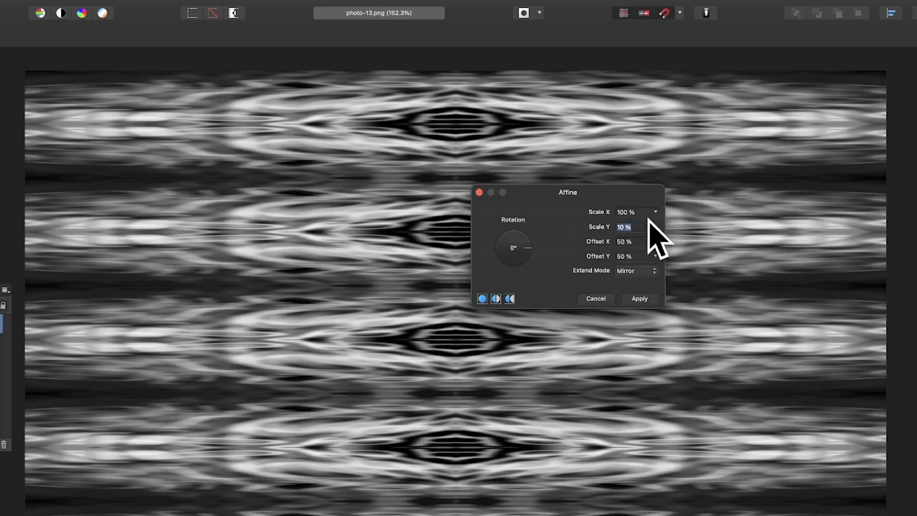
# Set the mirrored pattern's horizontal scale to 25% and its horizontal offset to 54%
pyautogui.click(643, 213)
pyautogui.click(637, 212)
pyautogui.press('Tab')
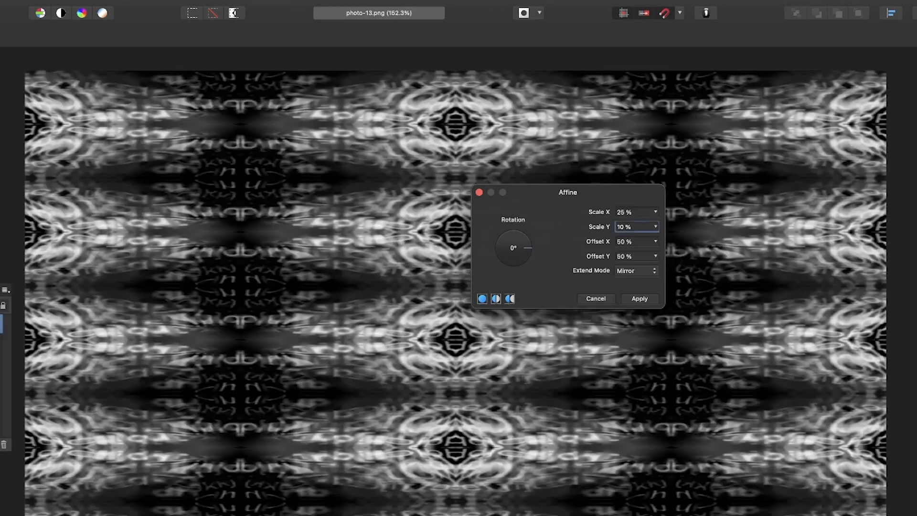
pyautogui.click(644, 242)
pyautogui.press('Tab')
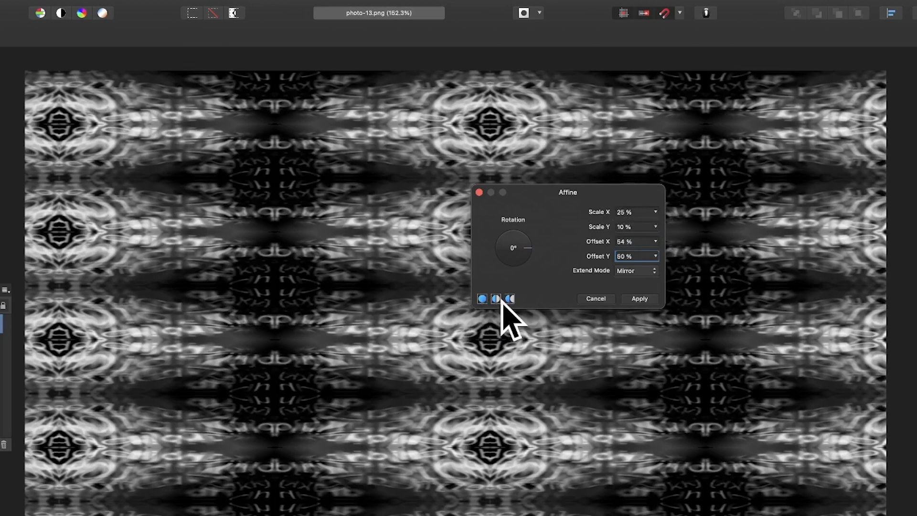
# Rotate the mirrored pattern to 45° and apply the Affine filter
pyautogui.moveTo(527, 248)
pyautogui.mouseDown()
pyautogui.moveTo(526, 256)
pyautogui.moveTo(529, 236)
pyautogui.mouseUp()
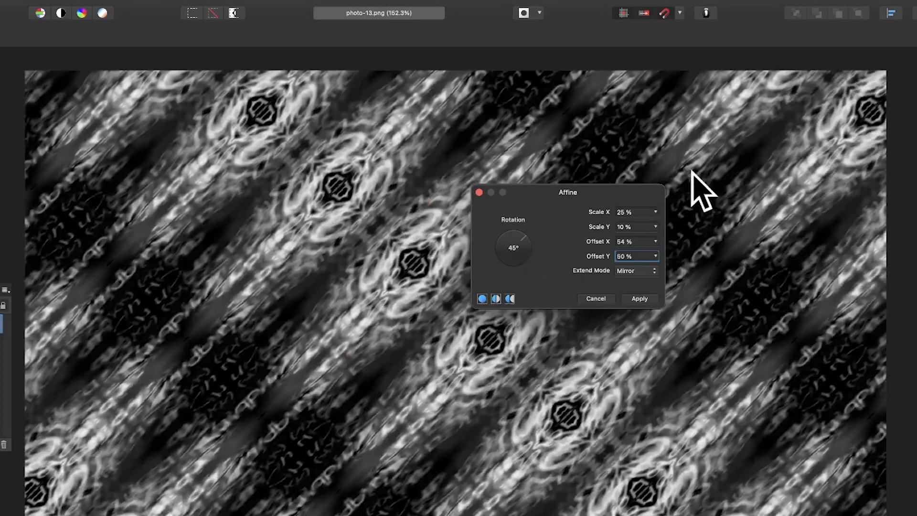
pyautogui.click(654, 298)
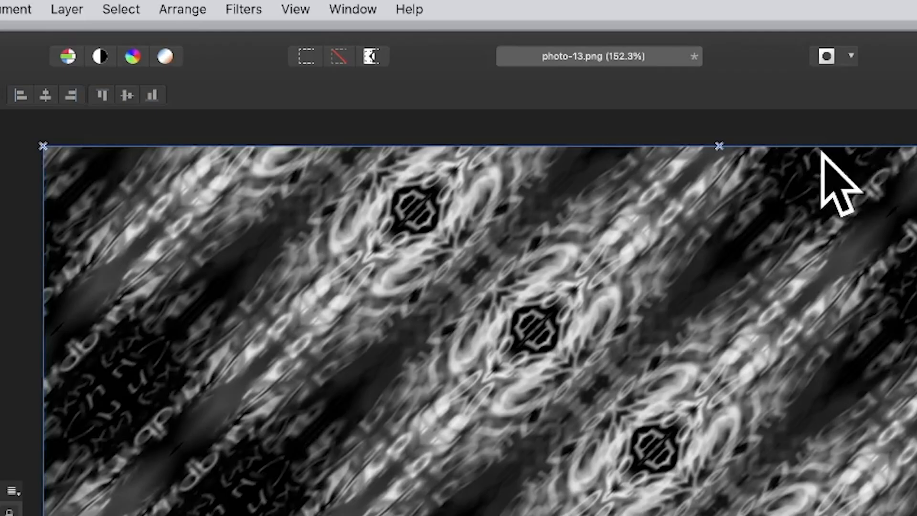
# Repeat the Affine filter on the patterned image and undo that repetition
pyautogui.click(234, 7)
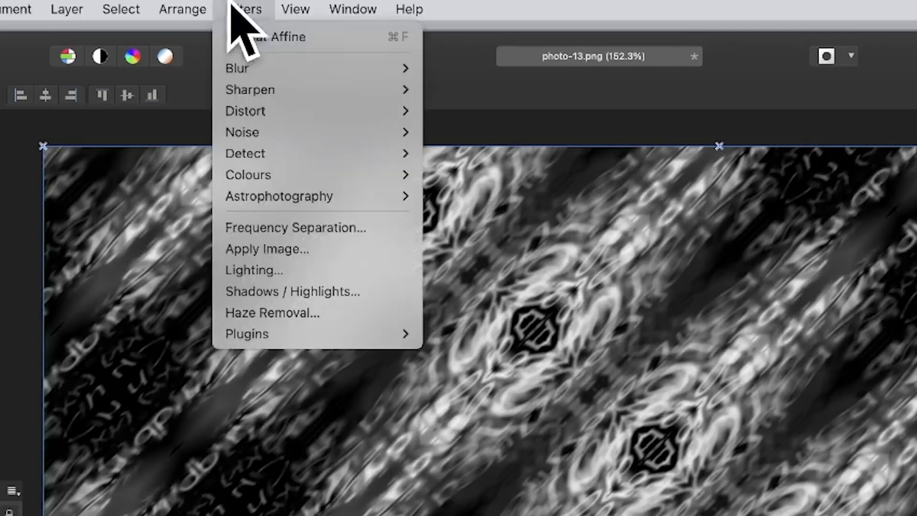
pyautogui.click(261, 40)
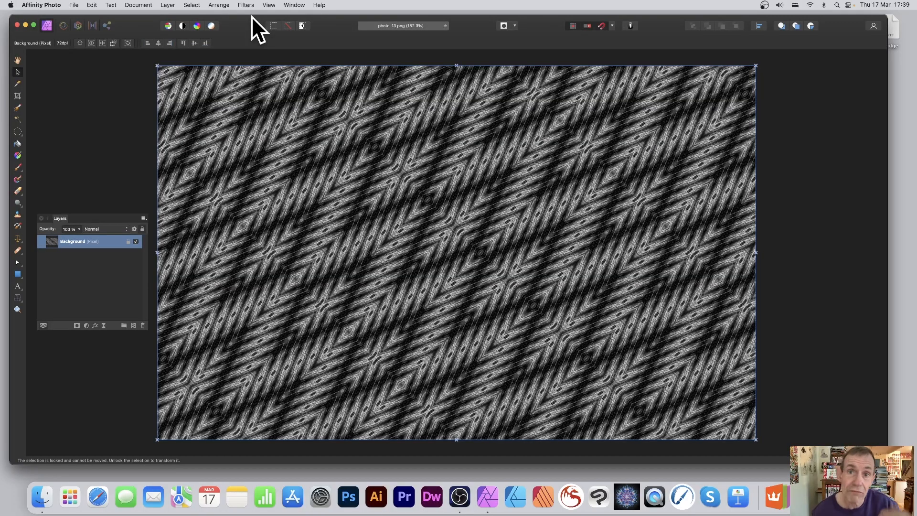
pyautogui.press('super+z')
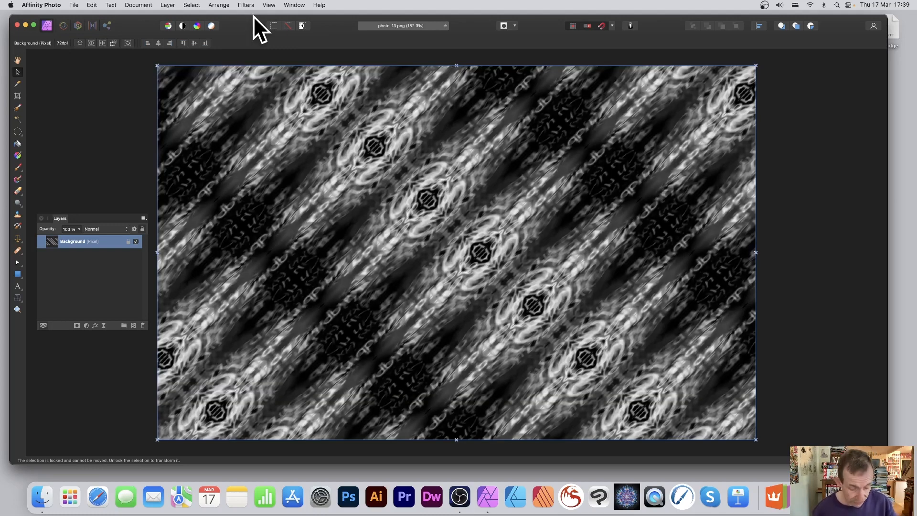
# Undo the original Affine distortion and reapply it to the photo with the same settings
pyautogui.press('super+z')
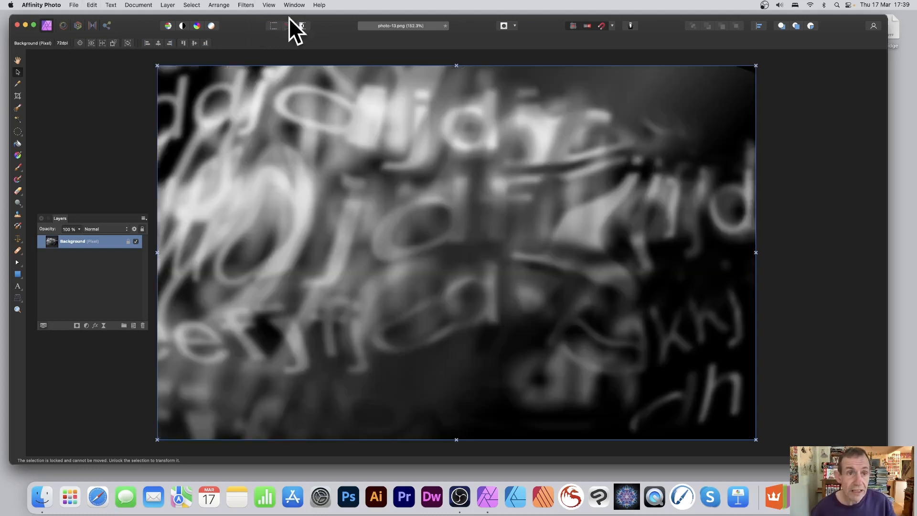
pyautogui.click(245, 5)
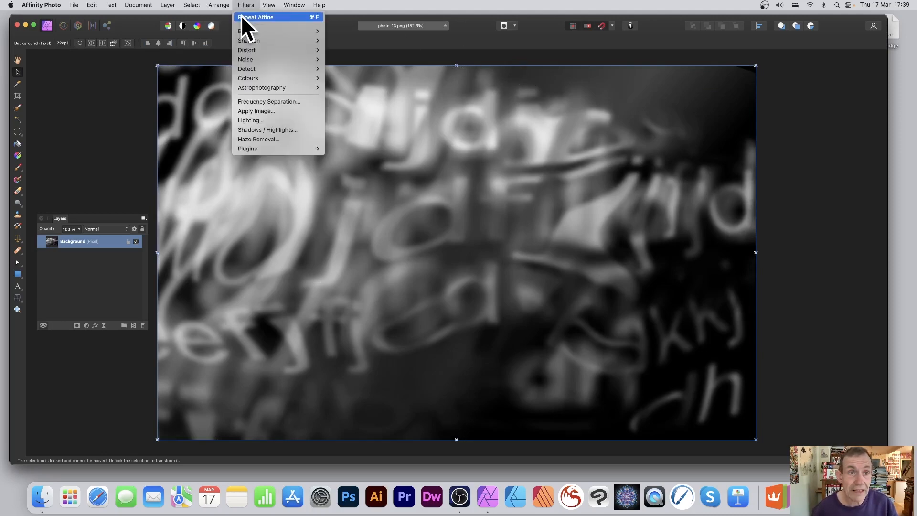
pyautogui.click(243, 17)
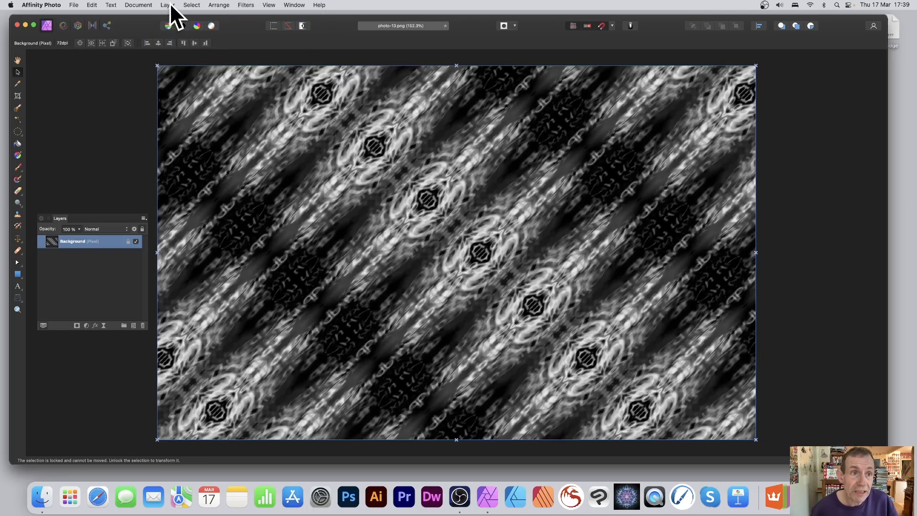
# Fade the Affine distortion to 53% using the Difference blend mode and apply it
pyautogui.click(171, 4)
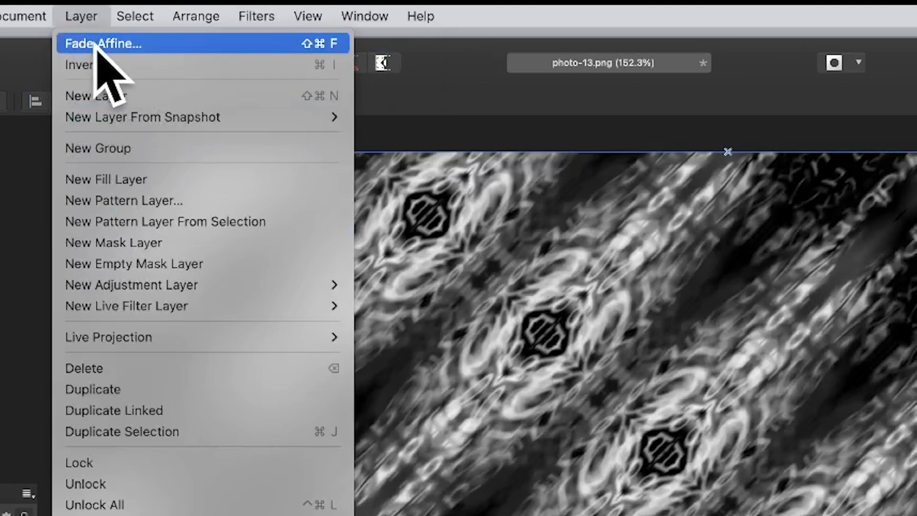
pyautogui.click(95, 44)
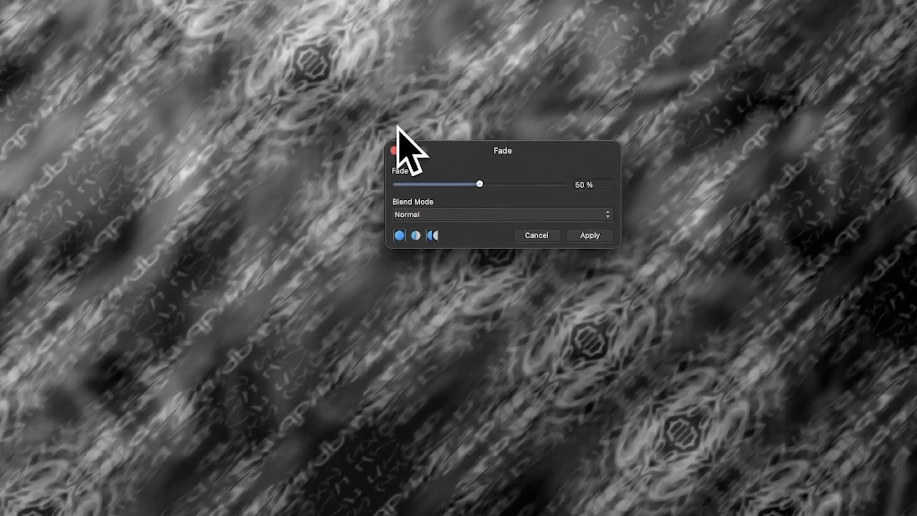
pyautogui.moveTo(481, 184)
pyautogui.mouseDown()
pyautogui.moveTo(451, 179)
pyautogui.moveTo(520, 180)
pyautogui.moveTo(402, 183)
pyautogui.moveTo(606, 196)
pyautogui.moveTo(475, 185)
pyautogui.mouseUp()
pyautogui.click(488, 215)
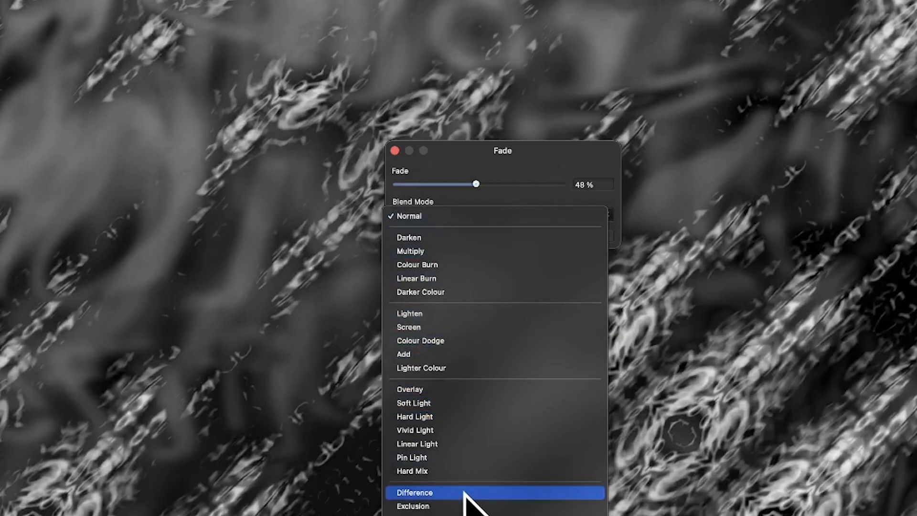
pyautogui.click(467, 493)
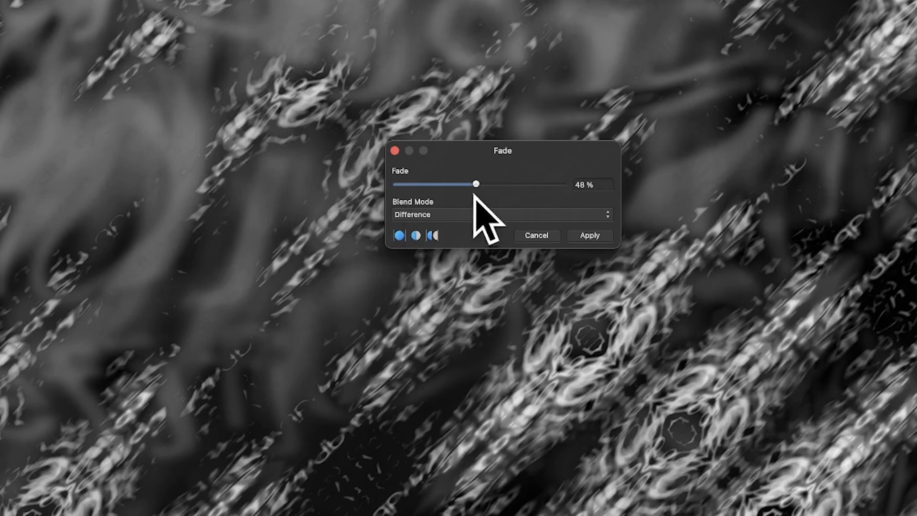
pyautogui.moveTo(475, 186)
pyautogui.mouseDown()
pyautogui.moveTo(447, 184)
pyautogui.moveTo(546, 184)
pyautogui.moveTo(487, 184)
pyautogui.mouseUp()
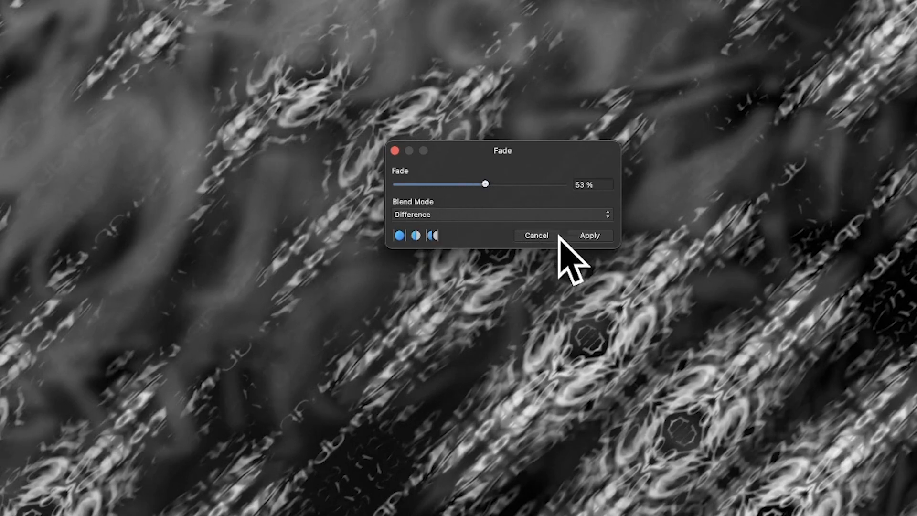
pyautogui.click(592, 235)
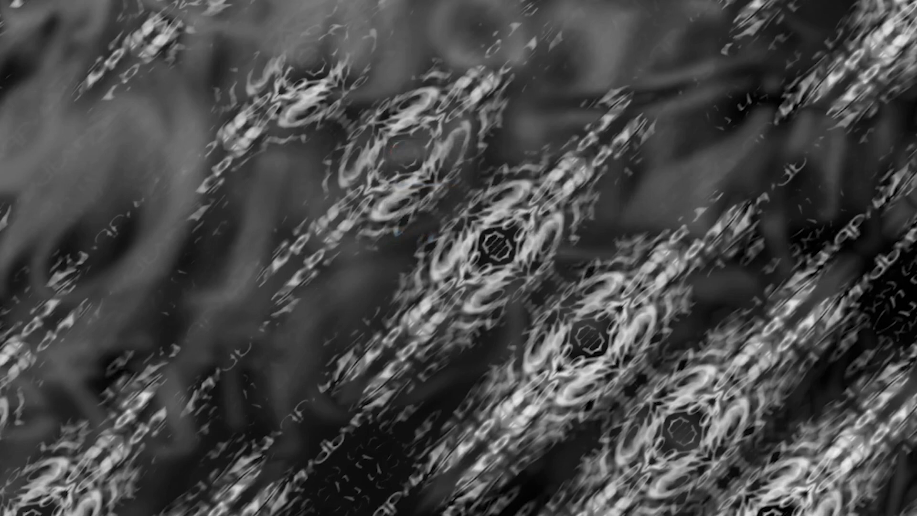
# Repeat the Affine filter on the faded image, compare before and after, and undo the repetition
pyautogui.click(246, 5)
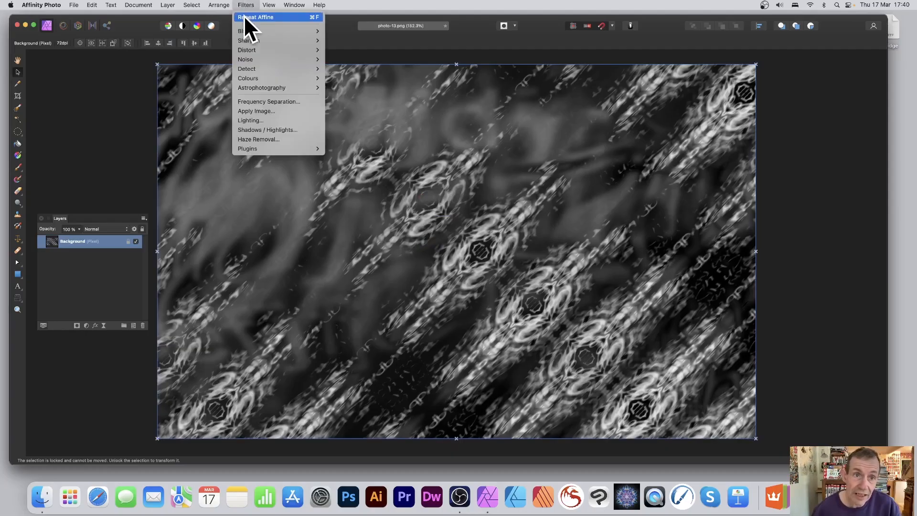
pyautogui.click(253, 17)
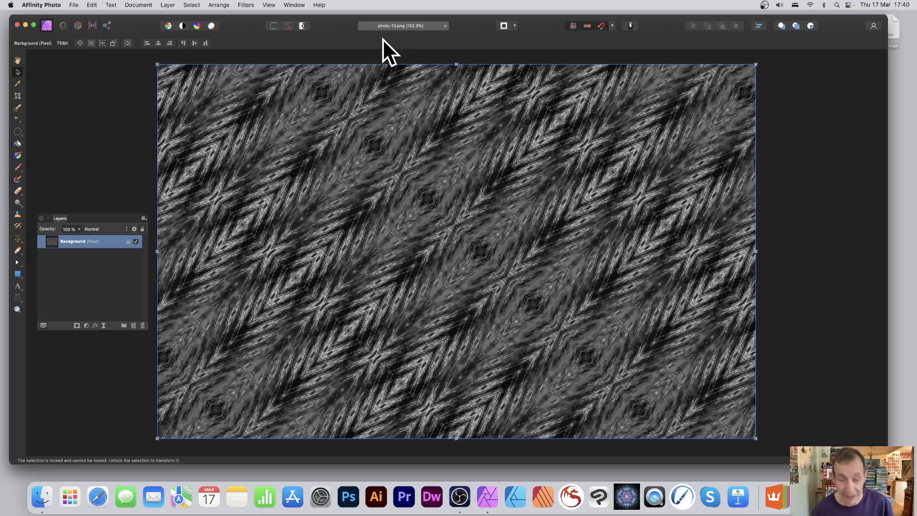
pyautogui.press('super+z')
pyautogui.press('super+shift+z')
pyautogui.press('super+z')
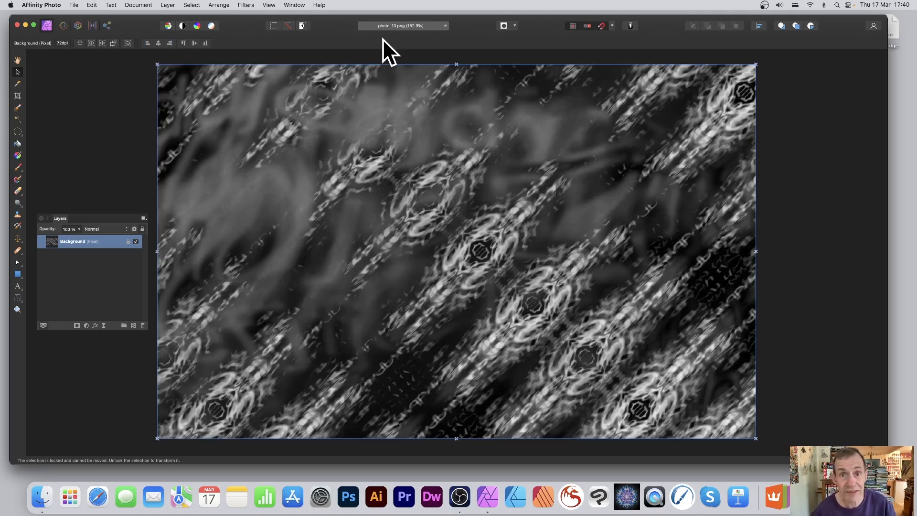
pyautogui.press('super+shift+z')
pyautogui.press('super+z')
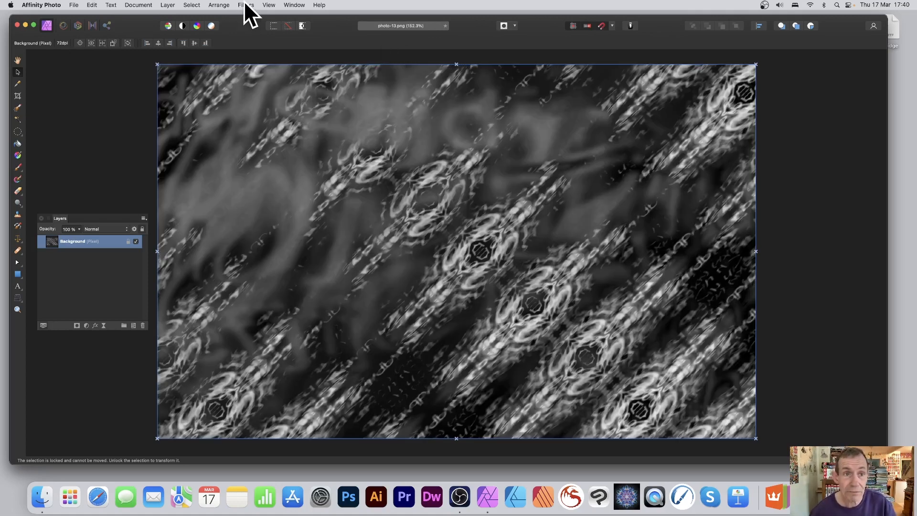
pyautogui.press('super+shift+z')
pyautogui.press('super+z')
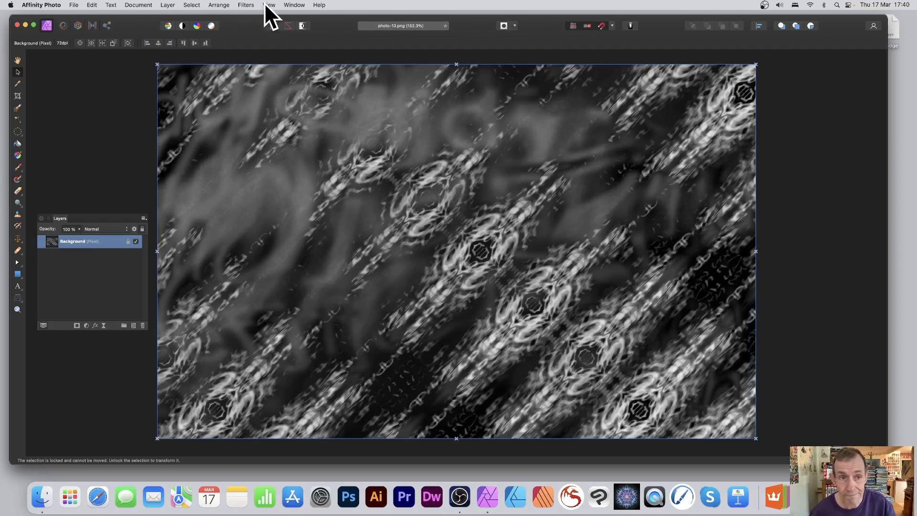
# Start a new Affine distortion on the faded image and set its horizontal scale to 300%
pyautogui.click(249, 4)
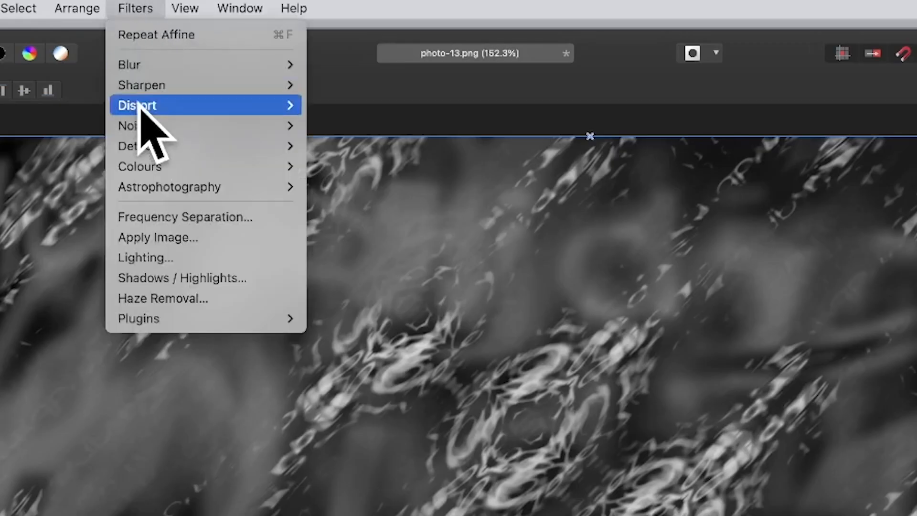
pyautogui.moveTo(138, 106)
pyautogui.click(344, 396)
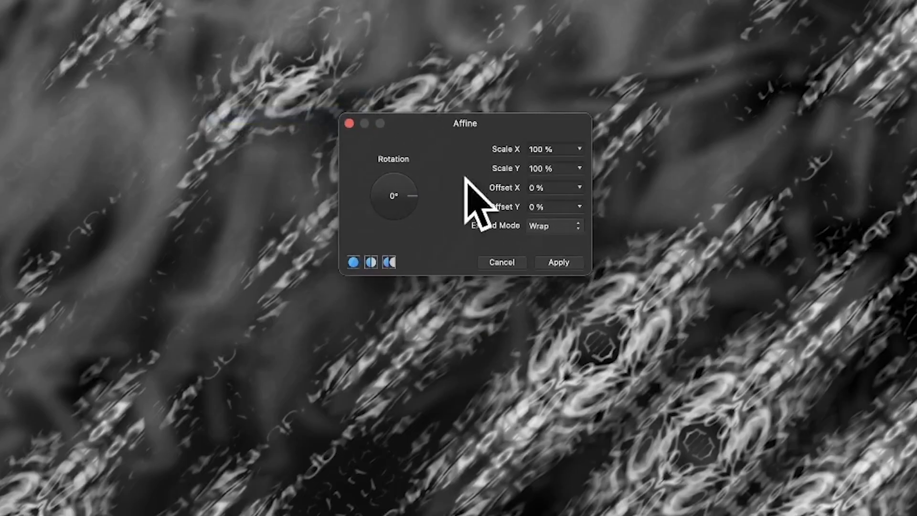
pyautogui.click(554, 149)
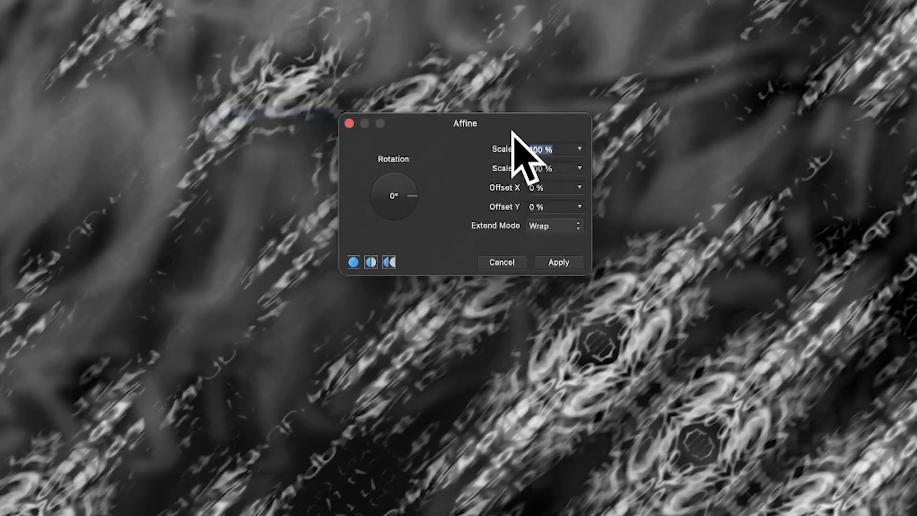
pyautogui.write('300')
pyautogui.press('Tab')
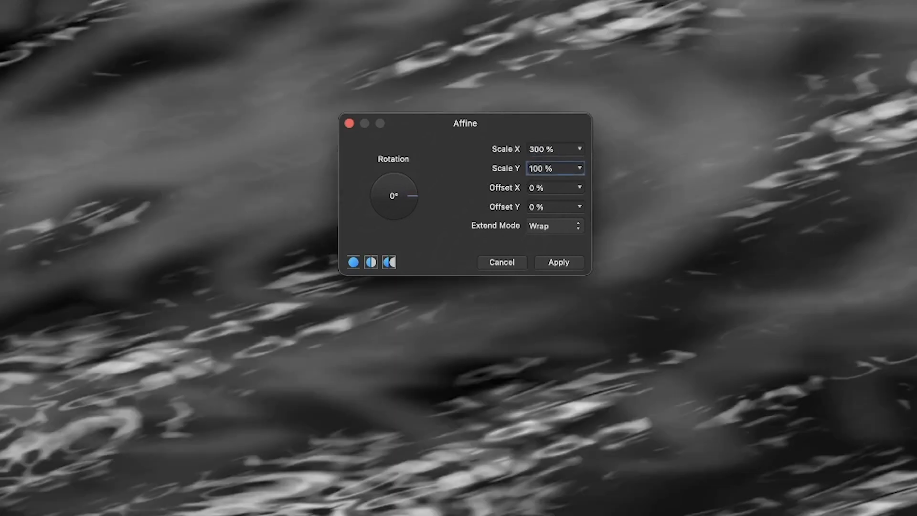
# Set the horizontal offset to 23% and try rotating the stretched pattern to 315° and 270°
pyautogui.click(549, 187)
pyautogui.write('23')
pyautogui.press('Tab')
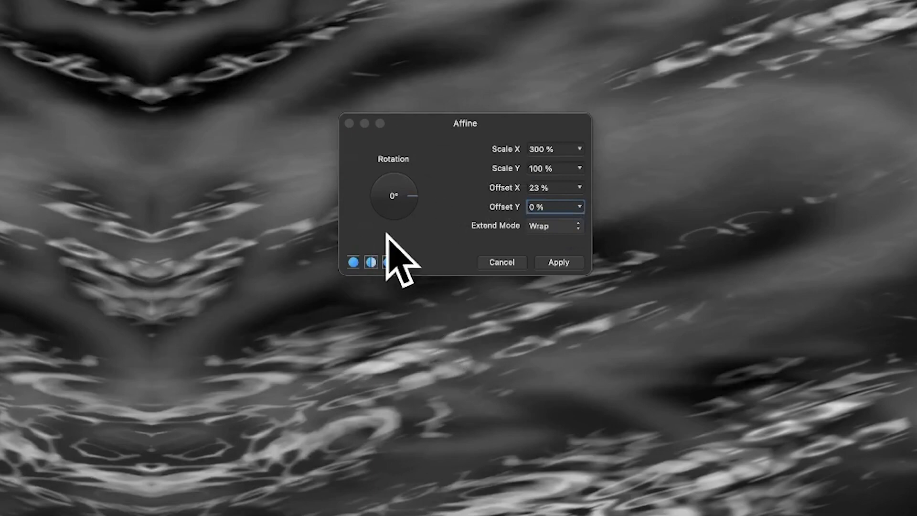
pyautogui.moveTo(405, 195)
pyautogui.mouseDown()
pyautogui.moveTo(418, 198)
pyautogui.moveTo(414, 207)
pyautogui.mouseUp()
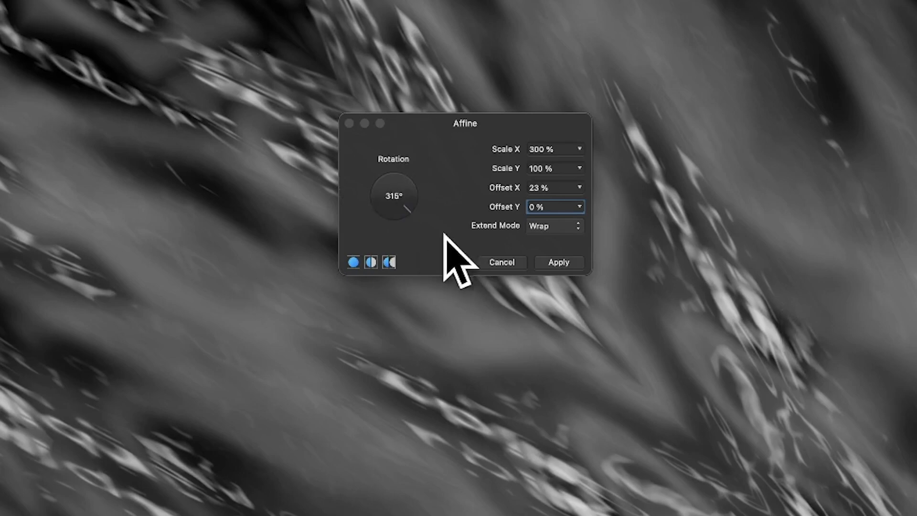
pyautogui.moveTo(409, 213); pyautogui.dragTo(378, 203)
# Set the distortion's horizontal offset to 68%, its rotation to 90° and its vertical offset to 52%
pyautogui.click(580, 188)
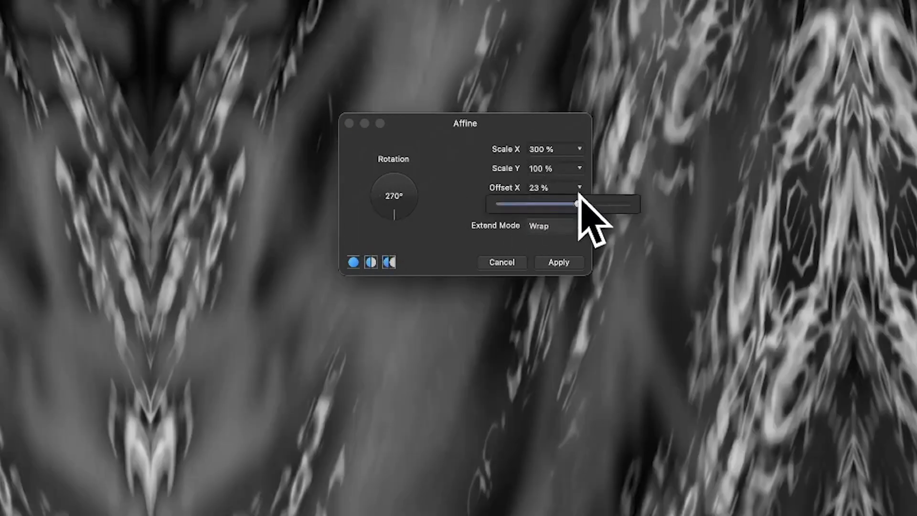
pyautogui.moveTo(584, 194); pyautogui.dragTo(607, 204)
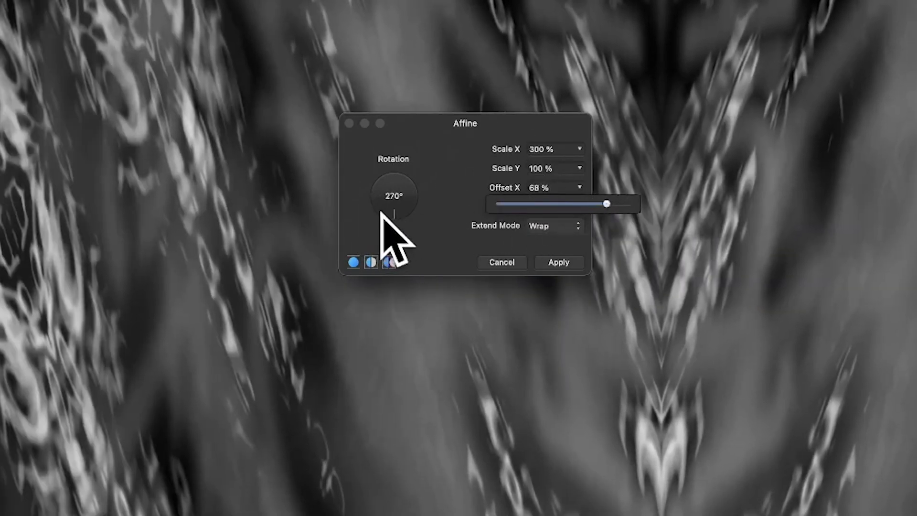
pyautogui.moveTo(382, 214); pyautogui.dragTo(394, 171)
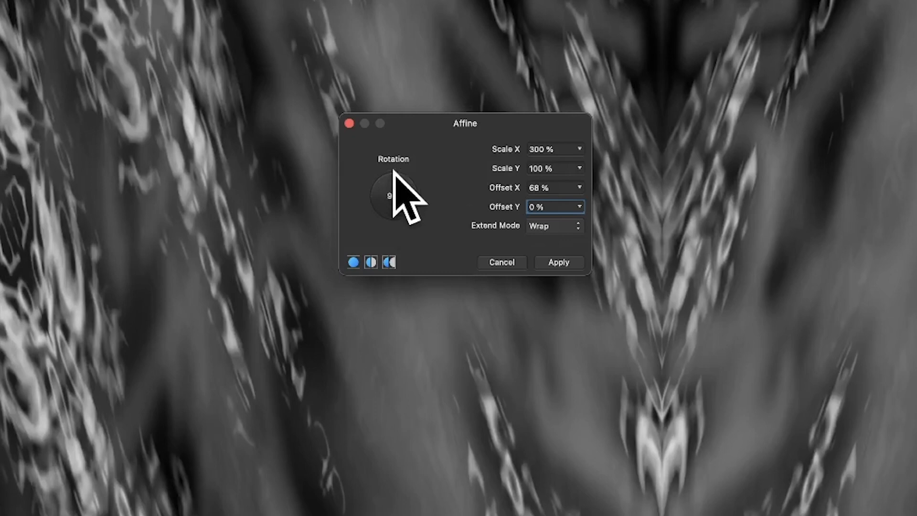
pyautogui.click(583, 207)
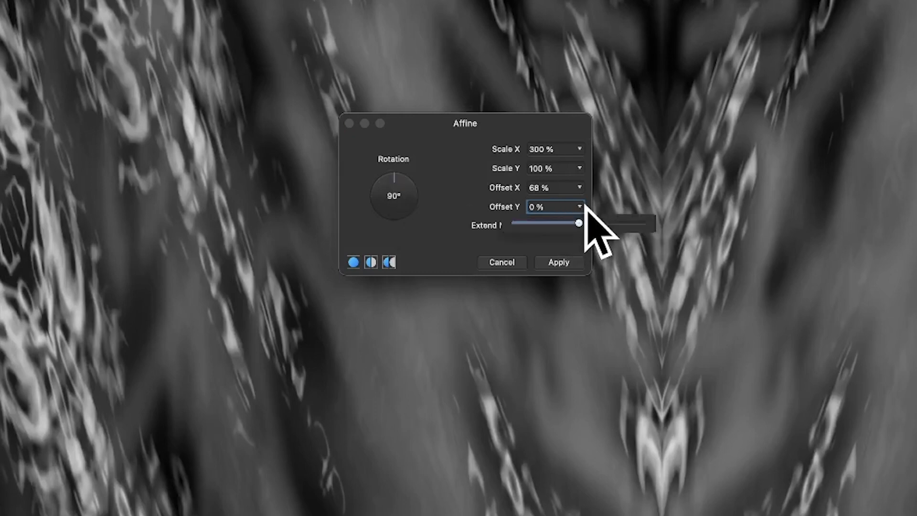
pyautogui.moveTo(580, 223); pyautogui.dragTo(607, 223)
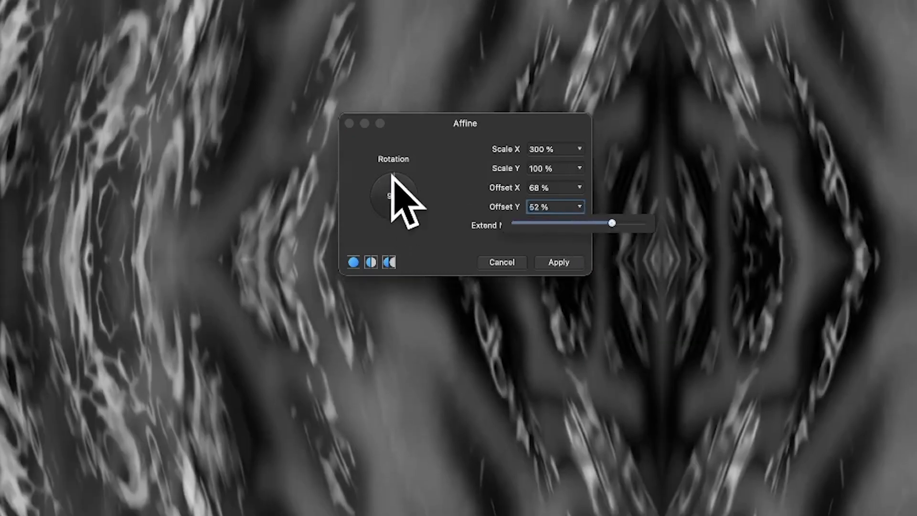
# Rotate the stretched pattern to 334° and apply the Affine filter
pyautogui.moveTo(392, 175); pyautogui.dragTo(434, 205)
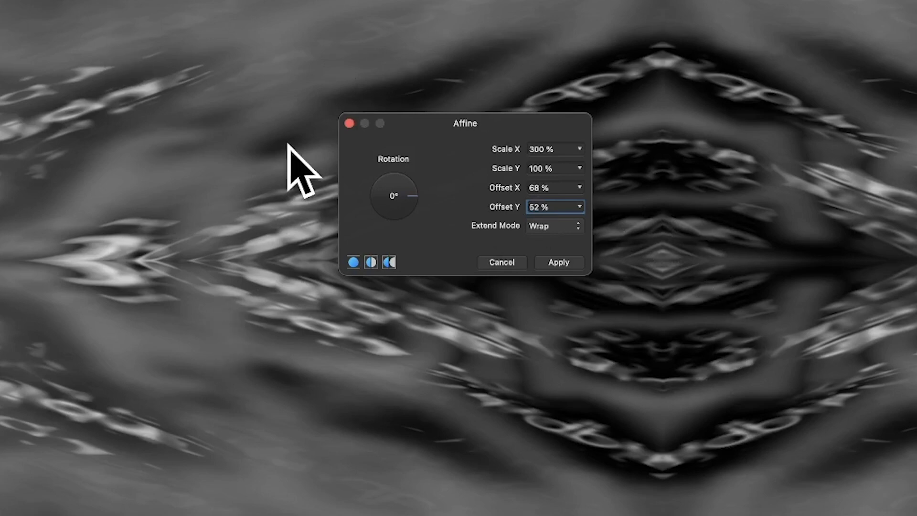
pyautogui.click(415, 205)
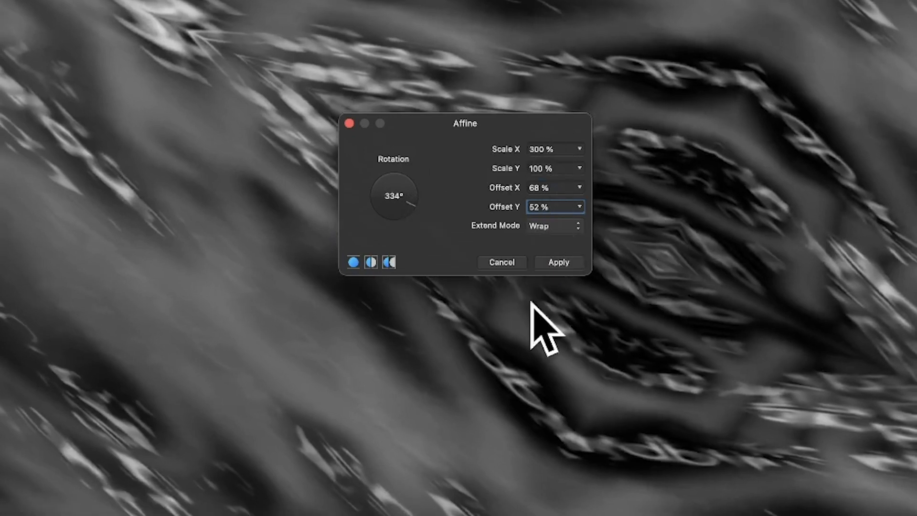
pyautogui.click(559, 262)
# Repeat the Affine filter once on the newly distorted image
pyautogui.click(252, 6)
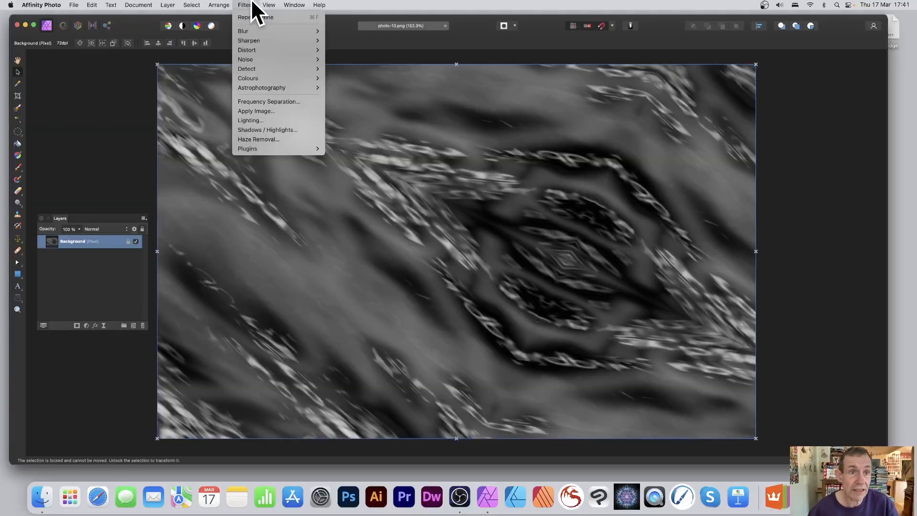
pyautogui.click(248, 17)
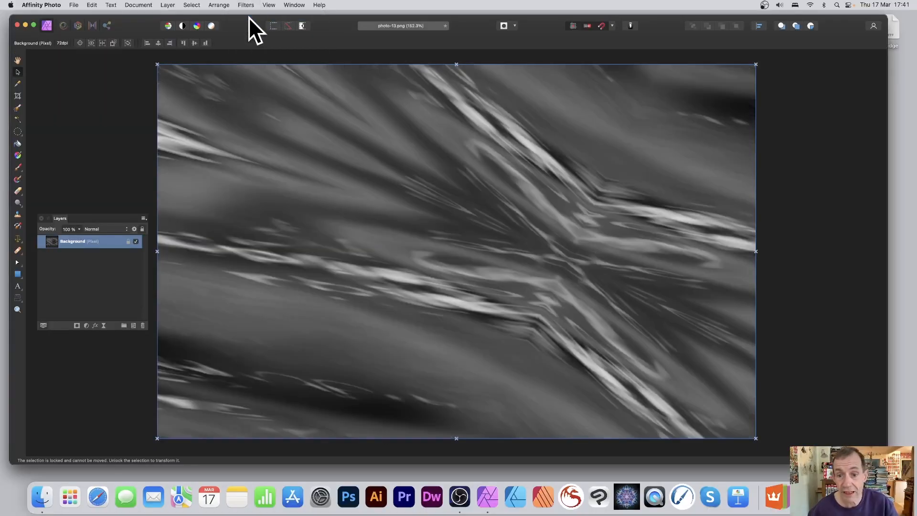